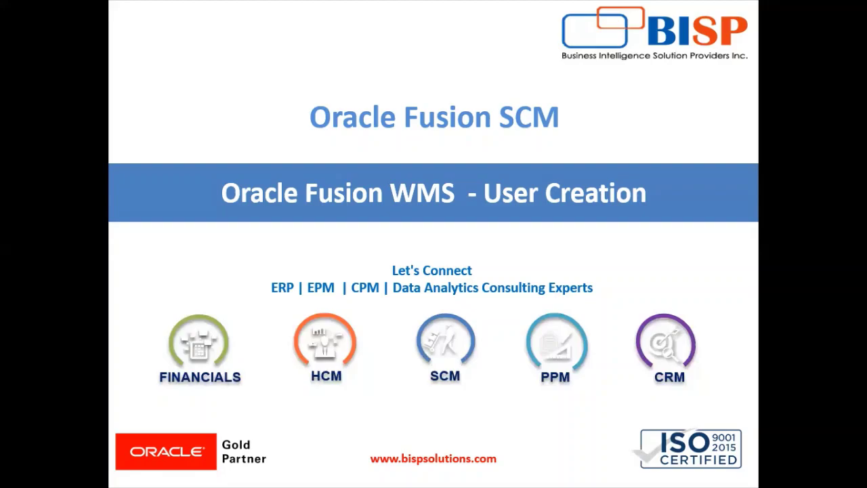
# Step: Bring the browser showing the Oracle WMS Cloud home page in front of the slideshow
pyautogui.hotkey('alt', 'Tab')
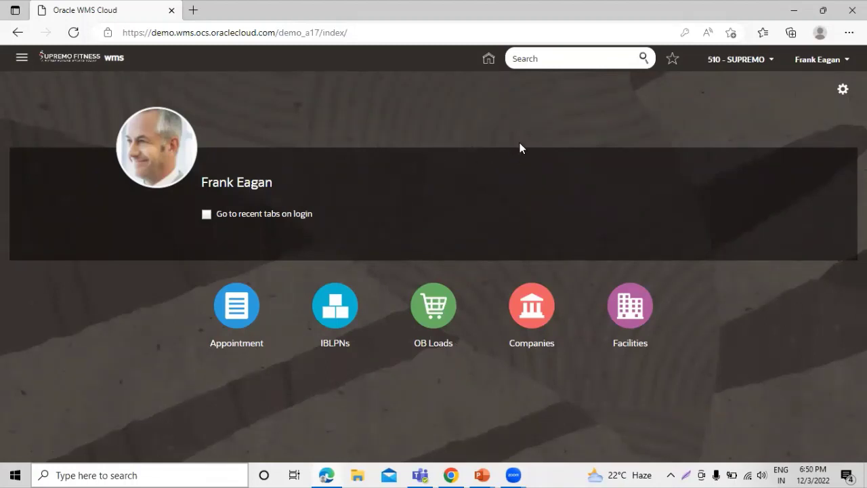
# Step: Search for 'users' and open the Users page from the suggestions
pyautogui.click(565, 58)
pyautogui.write('users')
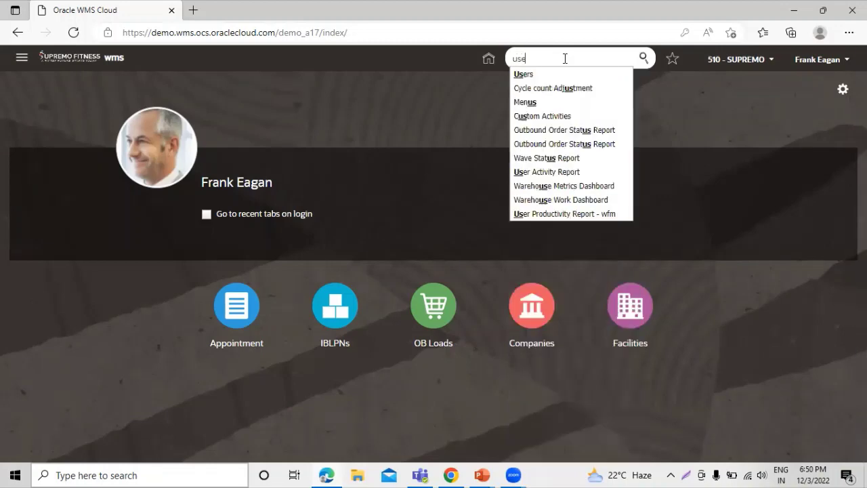
pyautogui.click(526, 78)
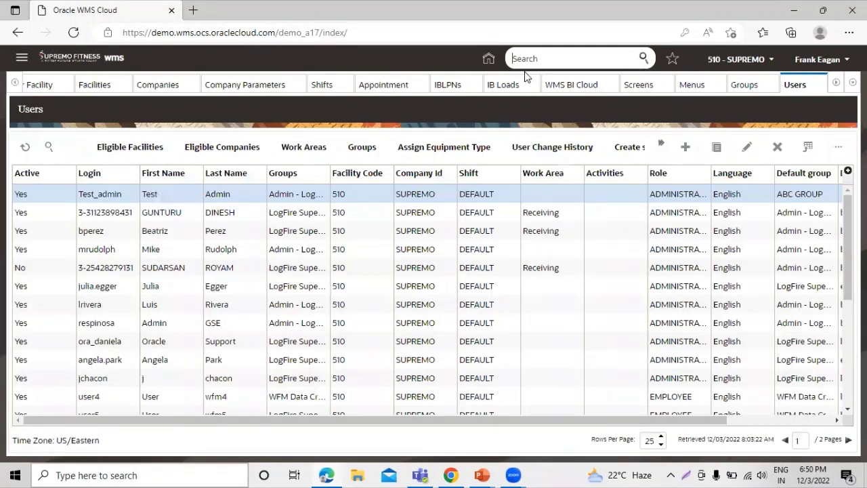
# Step: Create a new user record and widen its form panel beside the users list
pyautogui.click(685, 148)
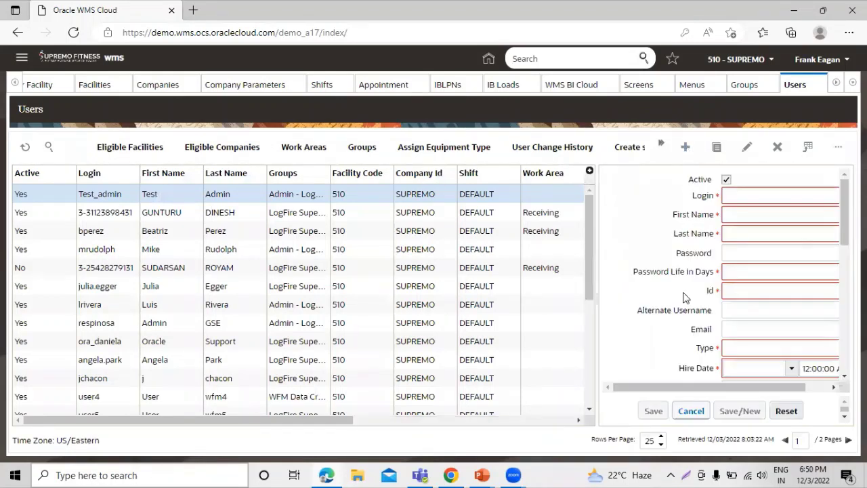
pyautogui.moveTo(671, 388); pyautogui.dragTo(698, 392)
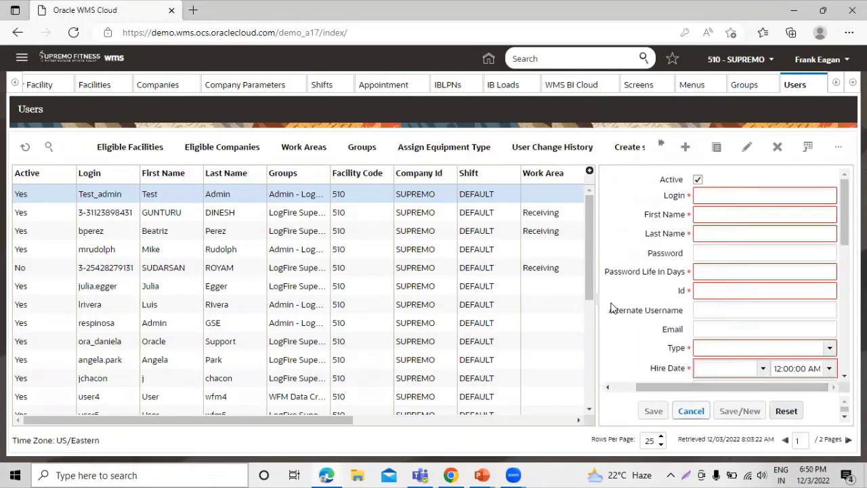
pyautogui.moveTo(596, 314); pyautogui.dragTo(554, 313)
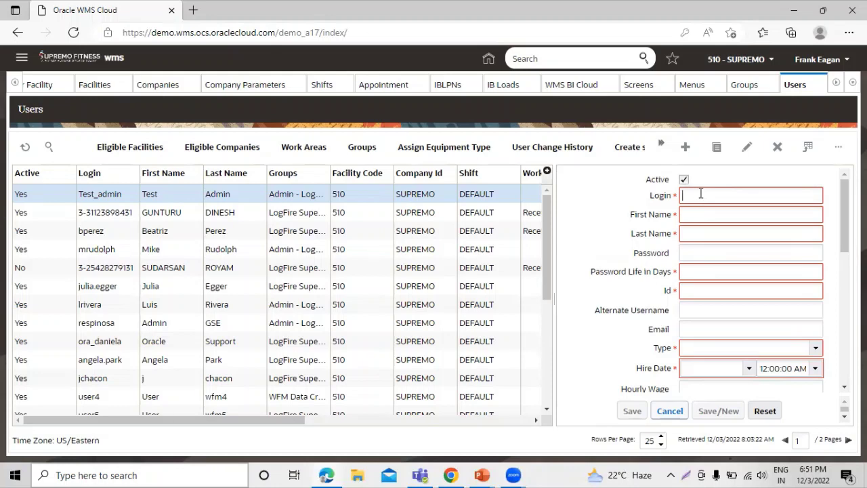
# Step: Enter login Test_User, first name Test and last name User
pyautogui.write('U')
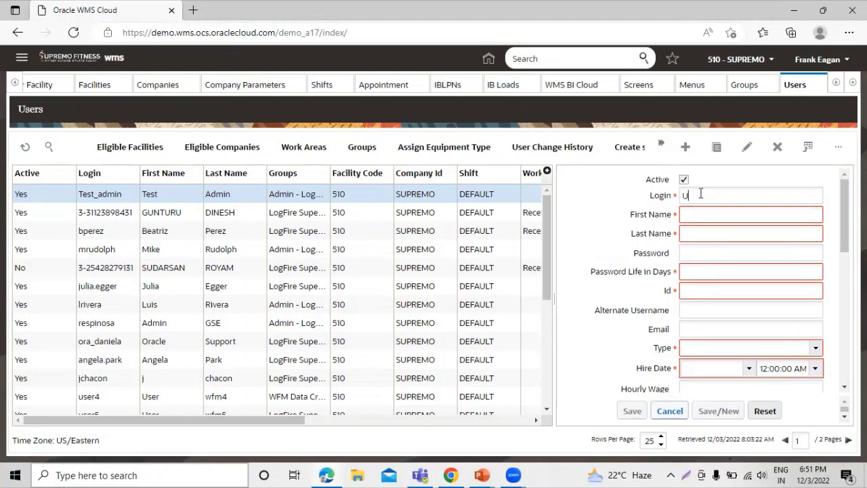
pyautogui.press('BackSpace')
pyautogui.write('Test_User')
pyautogui.click(712, 212)
pyautogui.write('Test')
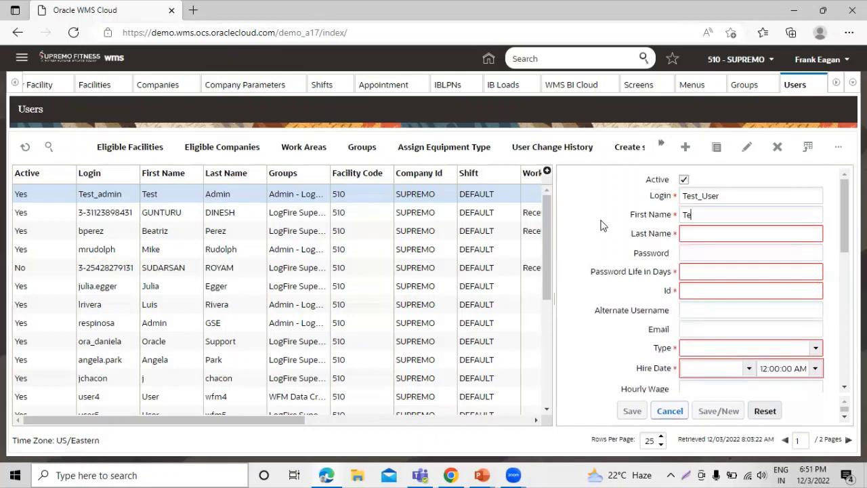
pyautogui.click(712, 237)
pyautogui.write('User')
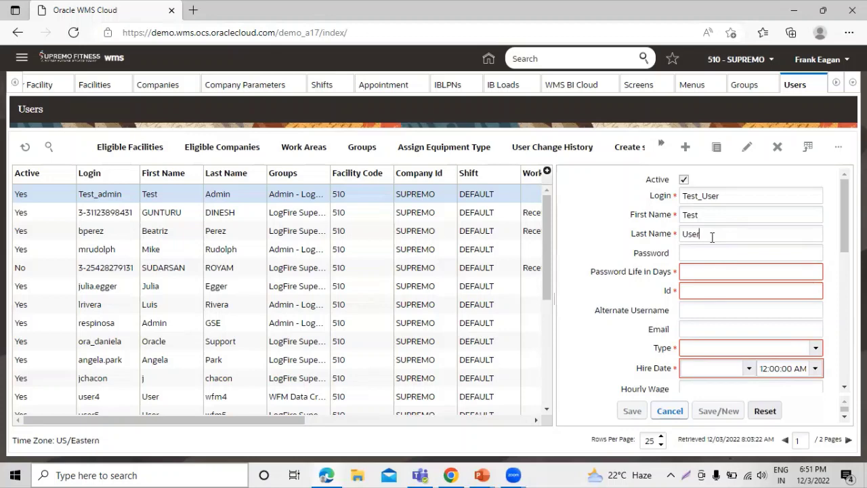
# Step: Set the account password and a 30-day password life
pyautogui.press('Tab')
pyautogui.write('test1234567890')
pyautogui.click(697, 270)
pyautogui.write('30')
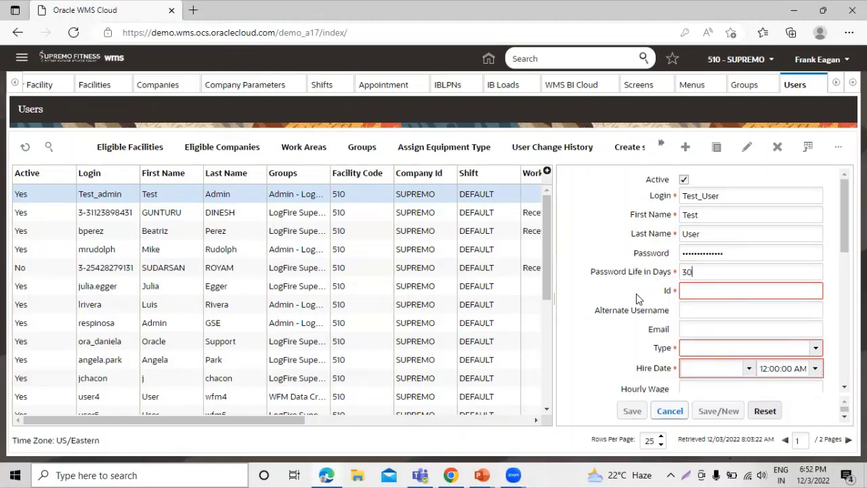
# Step: Fill in the user's Id and the user's e-mail address
pyautogui.click(700, 289)
pyautogui.write('Te')
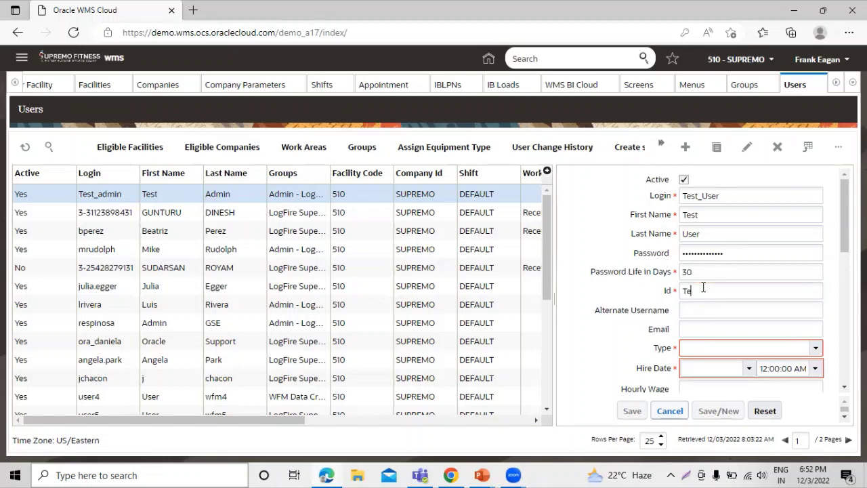
pyautogui.write('st39')
pyautogui.scroll(-1, 716, 271)
pyautogui.click(716, 261)
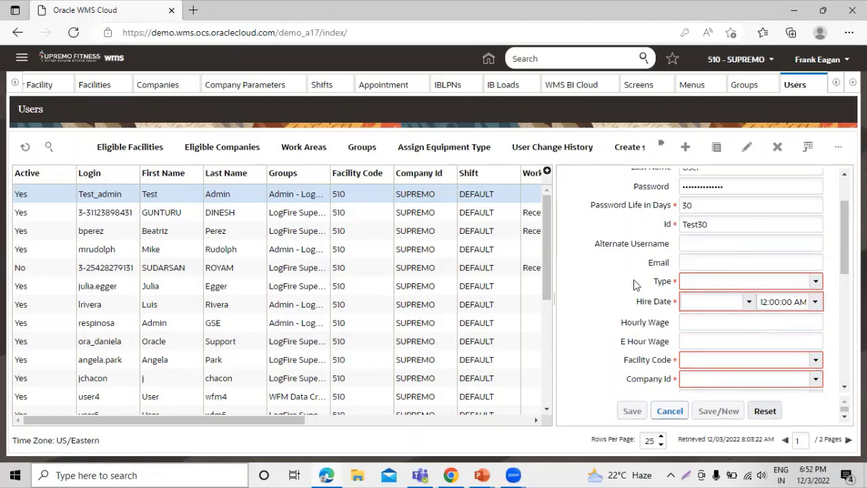
pyautogui.scroll(1, 635, 285)
pyautogui.write('Test_')
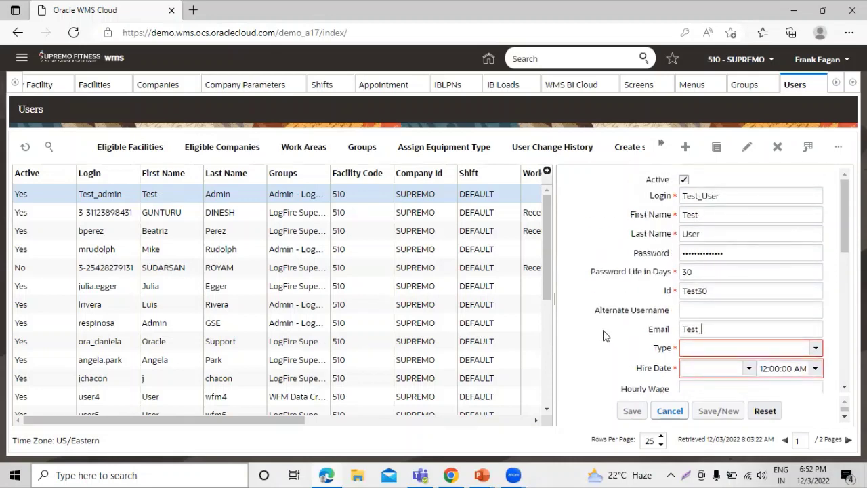
pyautogui.write('user@test.com')
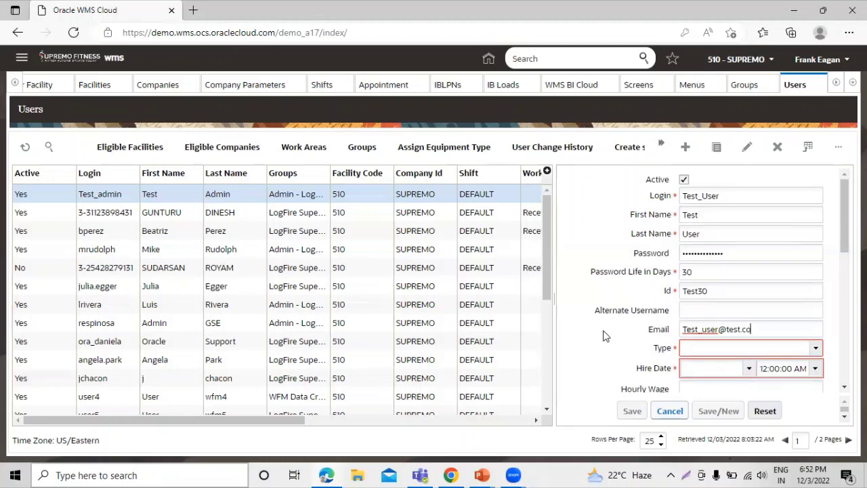
pyautogui.scroll(-3, 605, 336)
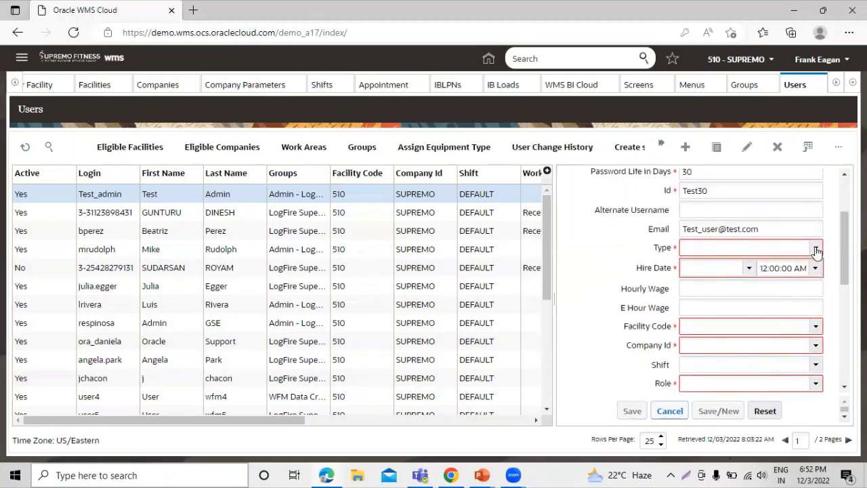
# Step: Set the user type to Internal and the hire date to December 3, 2022
pyautogui.click(815, 247)
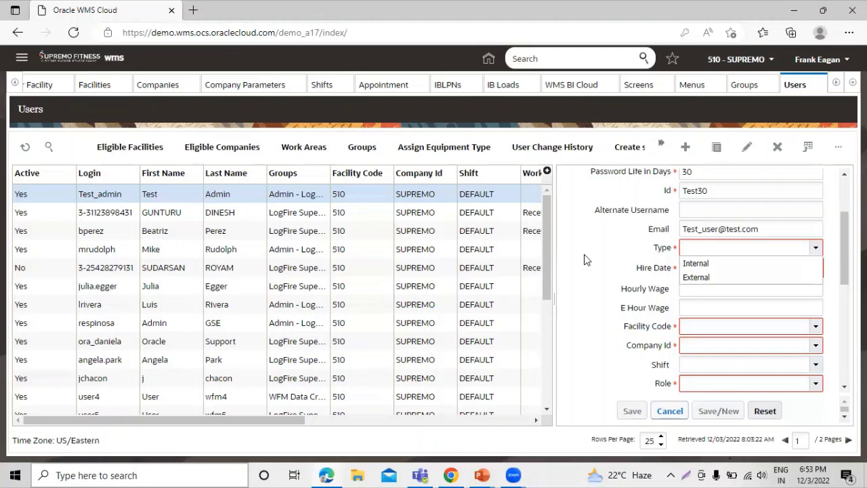
pyautogui.click(712, 268)
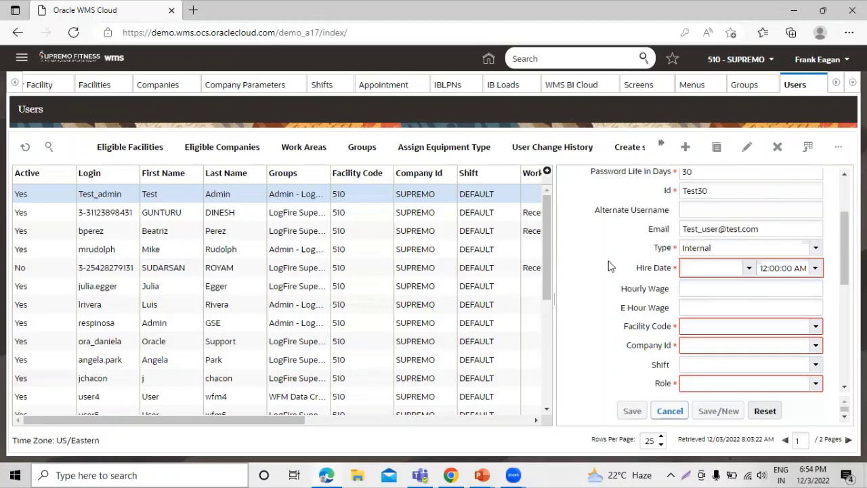
pyautogui.click(750, 269)
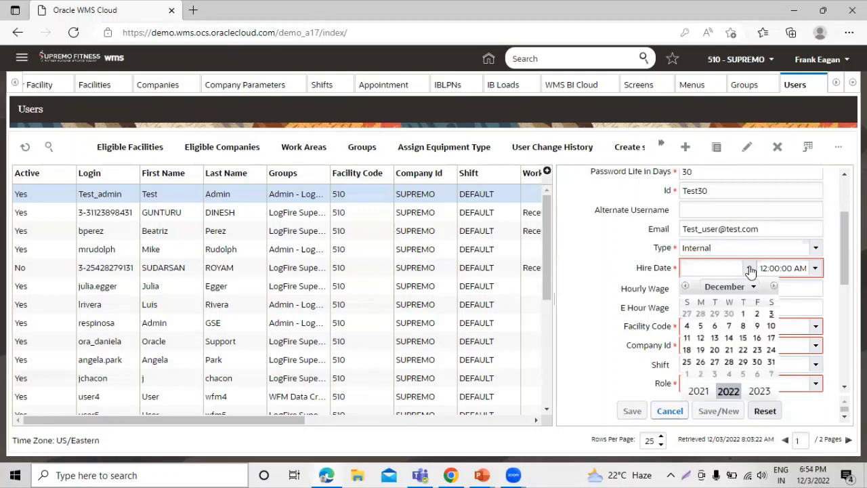
pyautogui.click(771, 314)
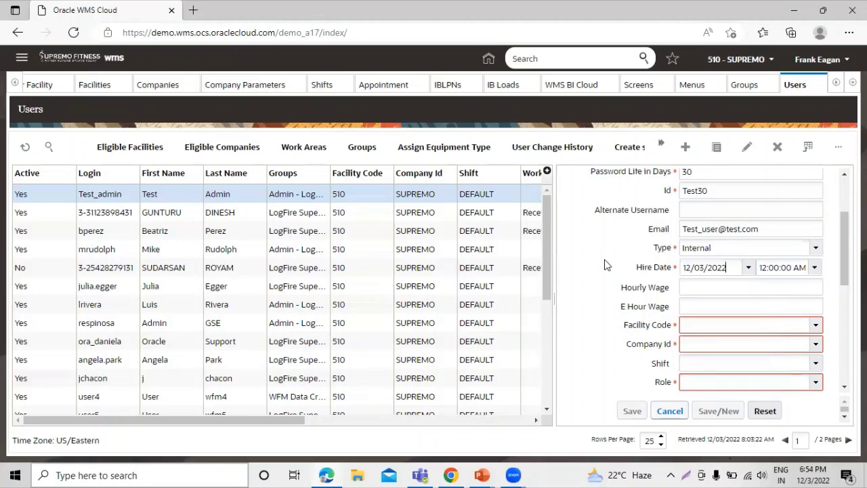
pyautogui.scroll(-2, 596, 258)
# Step: Assign the user to facility 510 and company SUPREMO
pyautogui.scroll(1, 596, 258)
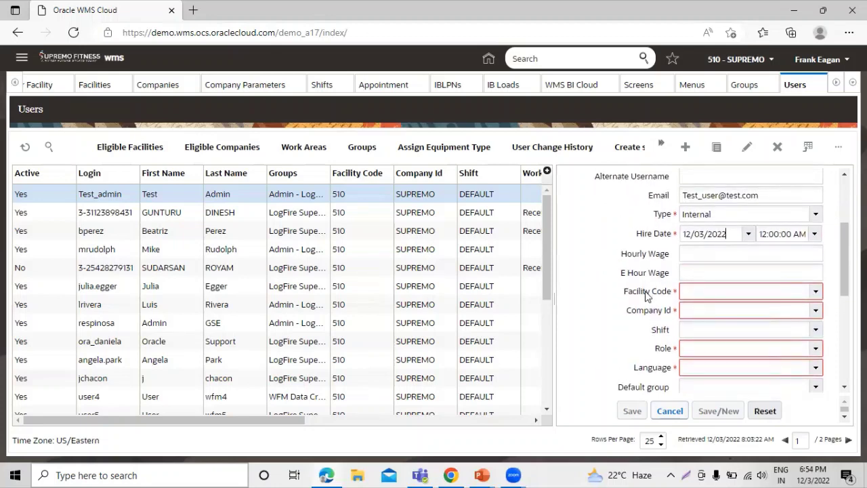
pyautogui.scroll(-1, 606, 275)
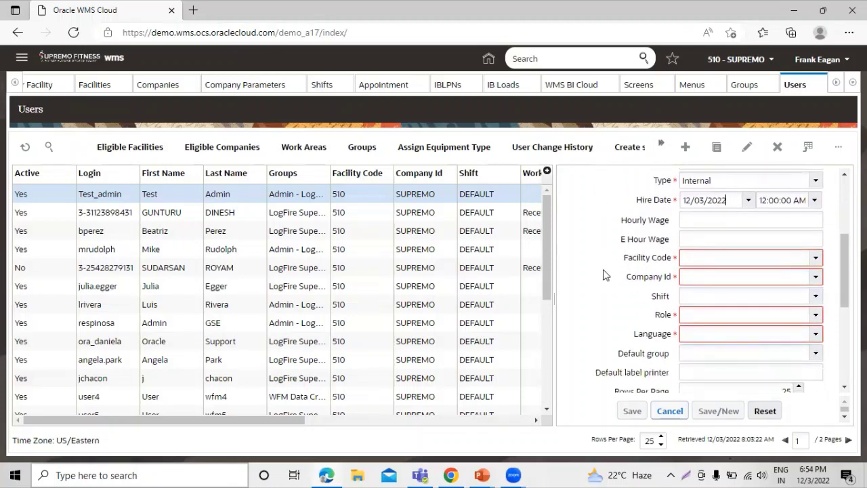
pyautogui.click(816, 261)
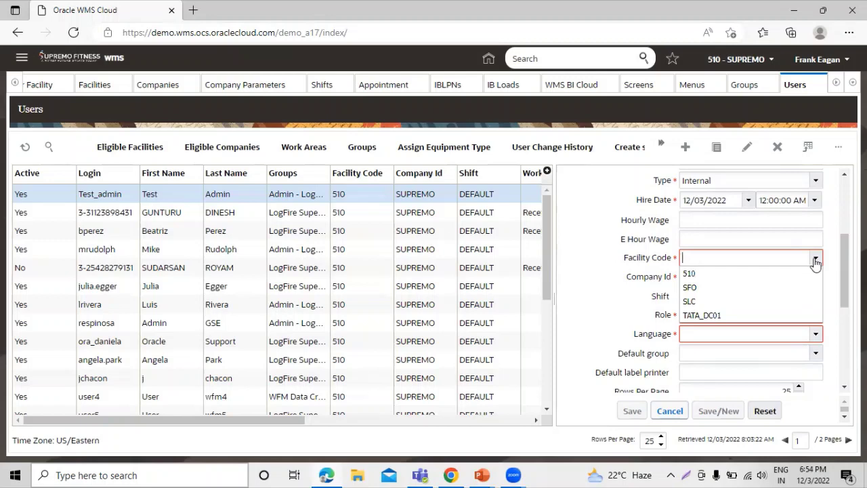
pyautogui.click(758, 273)
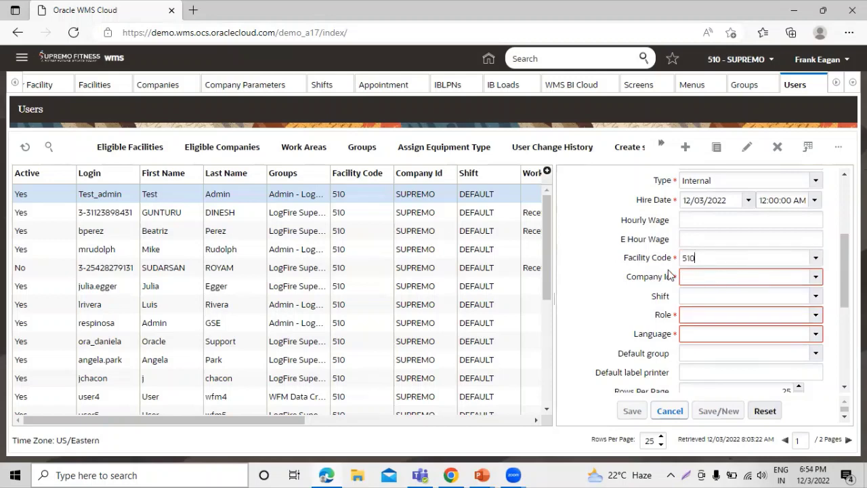
pyautogui.click(816, 277)
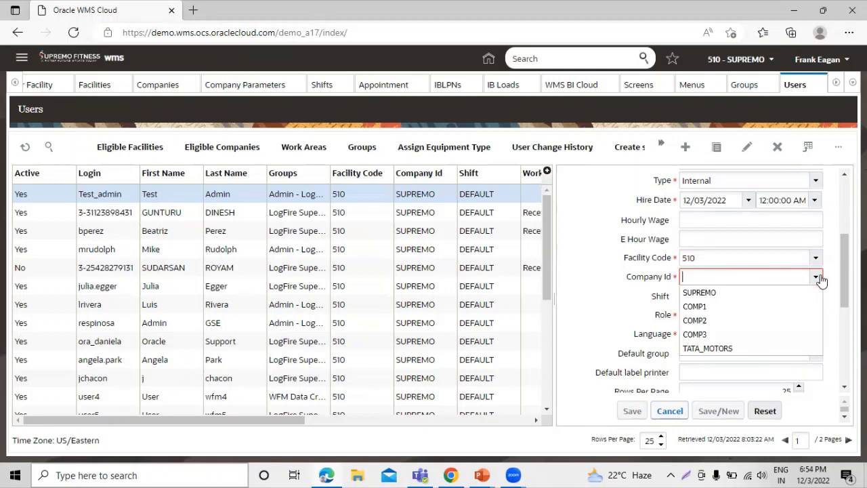
pyautogui.click(797, 292)
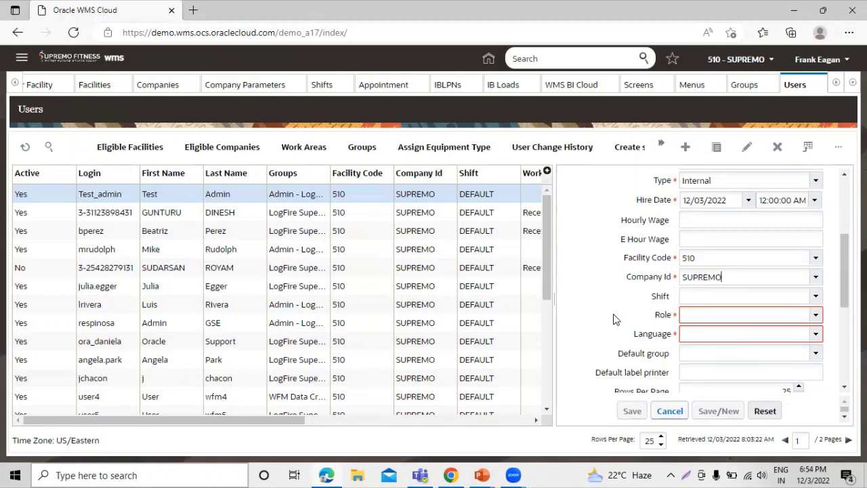
# Step: Set the user's shift to DEFAULT
pyautogui.click(816, 296)
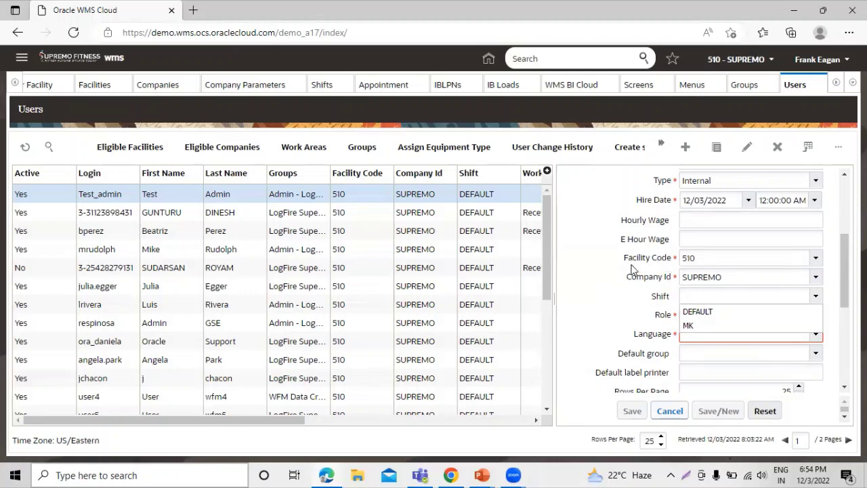
pyautogui.click(734, 313)
pyautogui.scroll(-1, 626, 298)
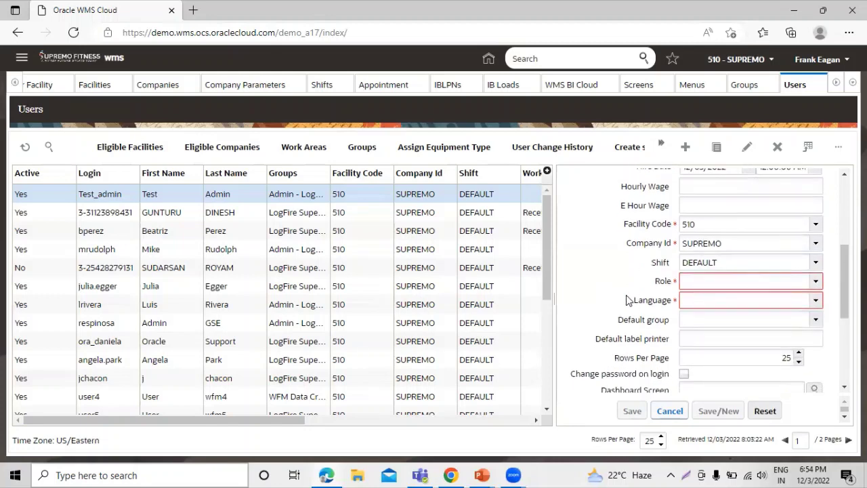
pyautogui.click(816, 283)
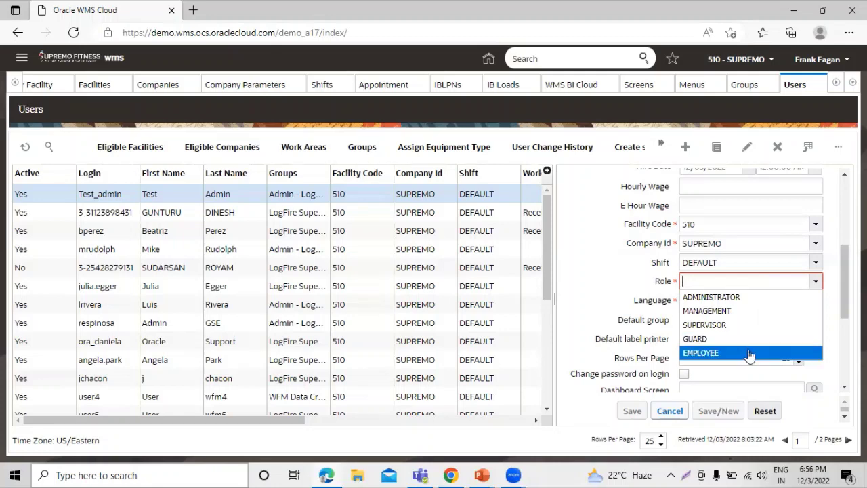
# Step: Give the user the ADMINISTRATOR role
pyautogui.click(581, 263)
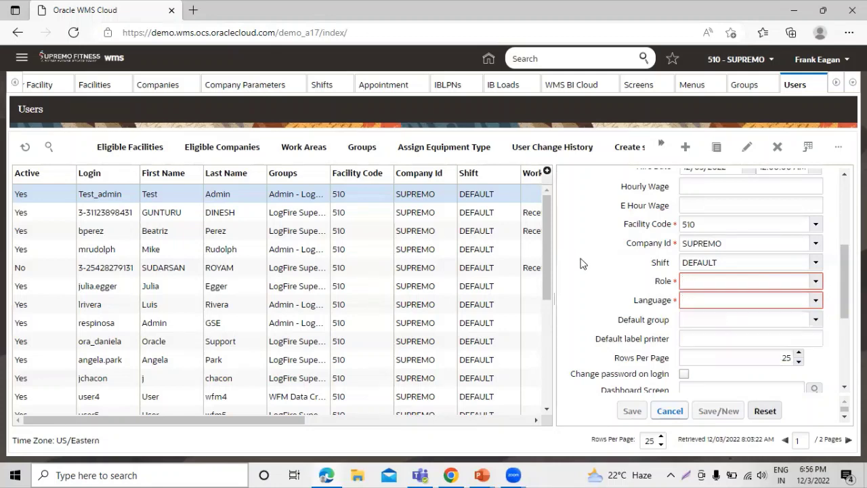
pyautogui.click(815, 281)
pyautogui.click(792, 298)
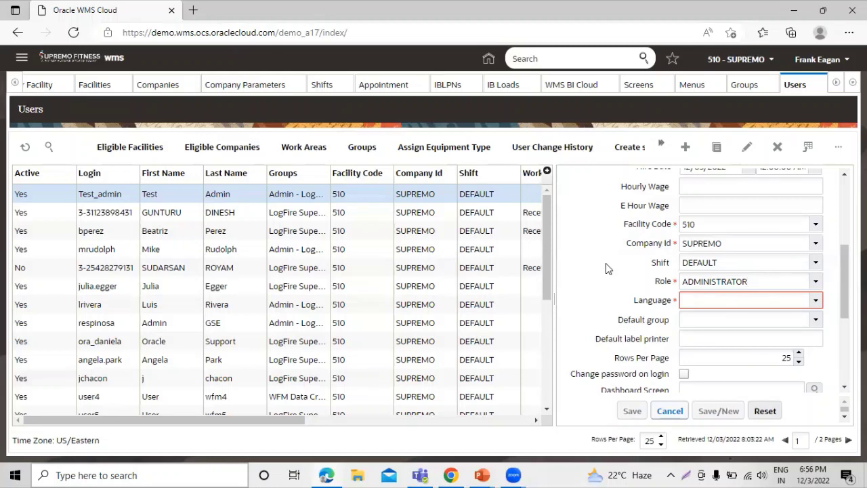
# Step: Set the user's language to English
pyautogui.scroll(-1, 617, 206)
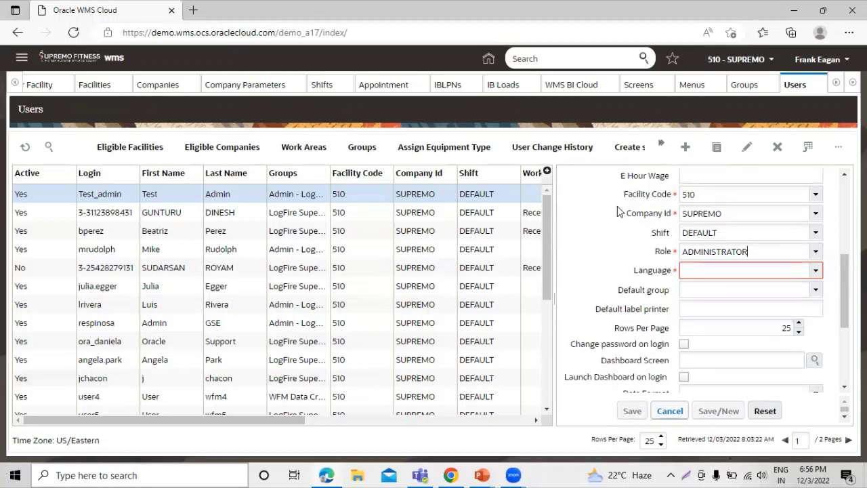
pyautogui.click(817, 266)
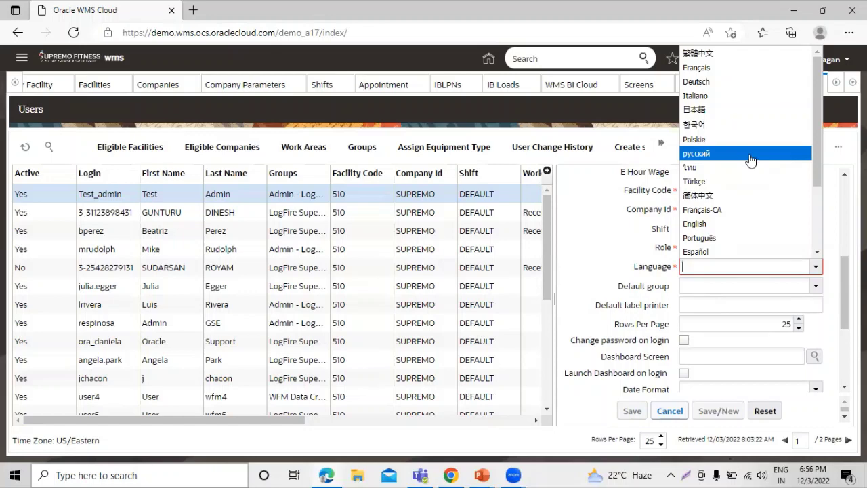
pyautogui.scroll(-3, 765, 157)
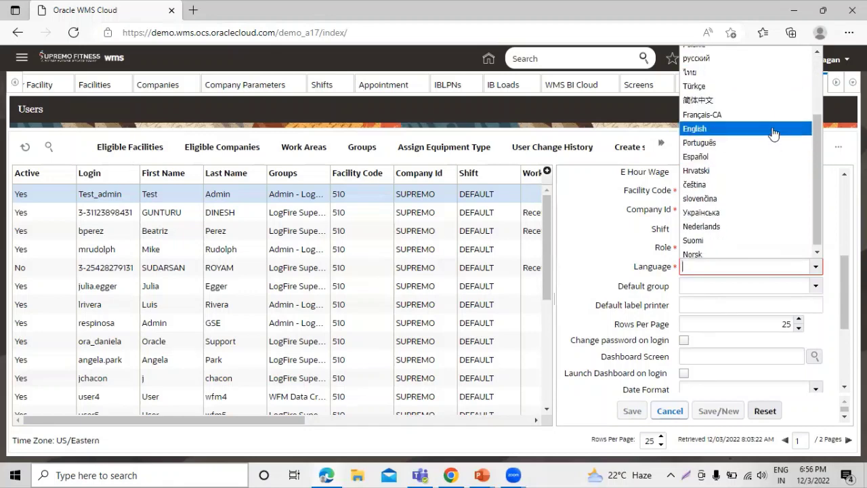
pyautogui.click(772, 128)
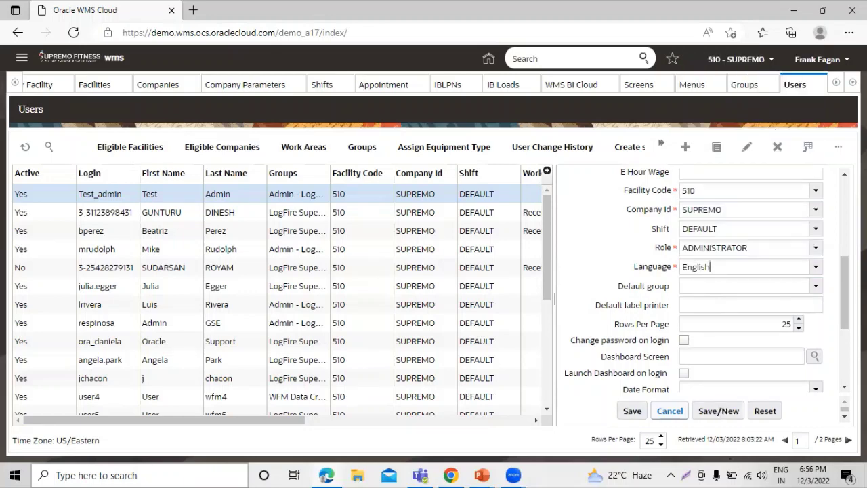
pyautogui.scroll(1, 833, 311)
pyautogui.scroll(-1, 833, 310)
pyautogui.scroll(-1, 751, 279)
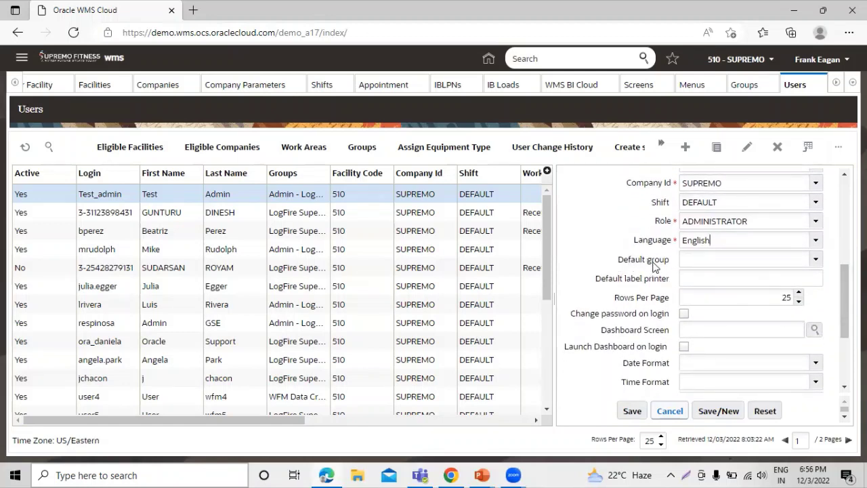
# Step: Make Admin - LogFire SuperUser the user's default group
pyautogui.click(816, 260)
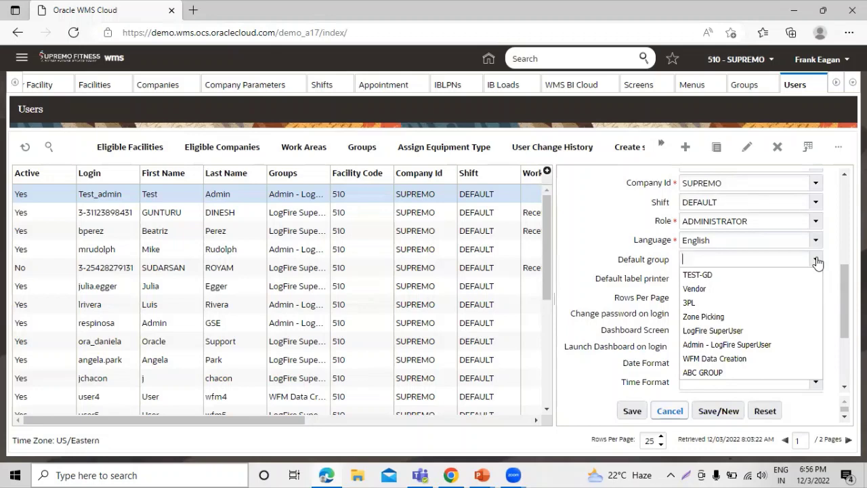
pyautogui.click(772, 344)
pyautogui.scroll(-1, 603, 235)
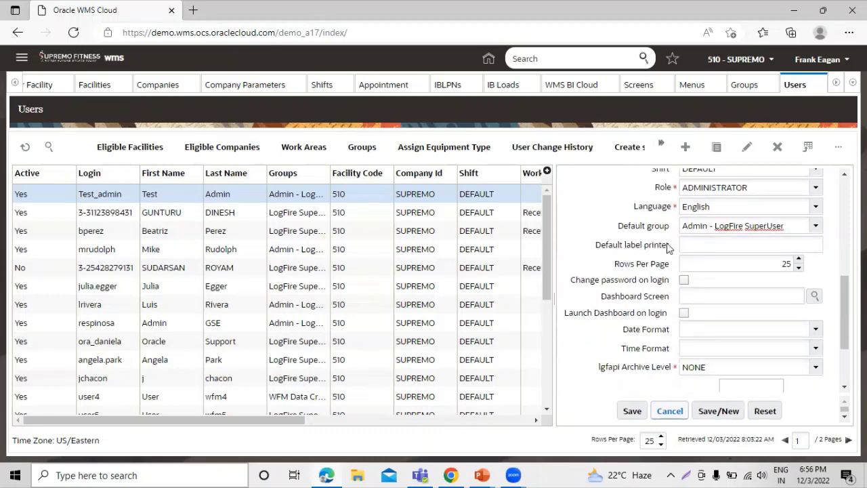
pyautogui.click(782, 248)
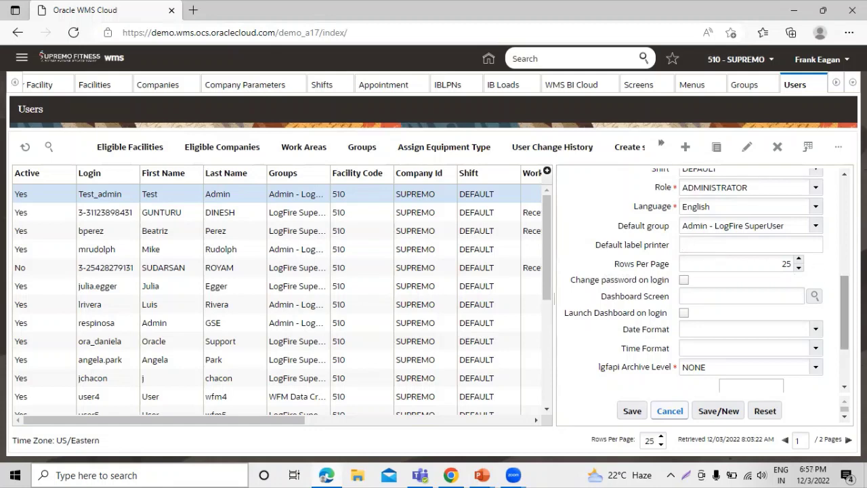
# Step: Tick 'Change password on login' and review the completed form
pyautogui.scroll(-1, 840, 291)
pyautogui.scroll(-1, 704, 284)
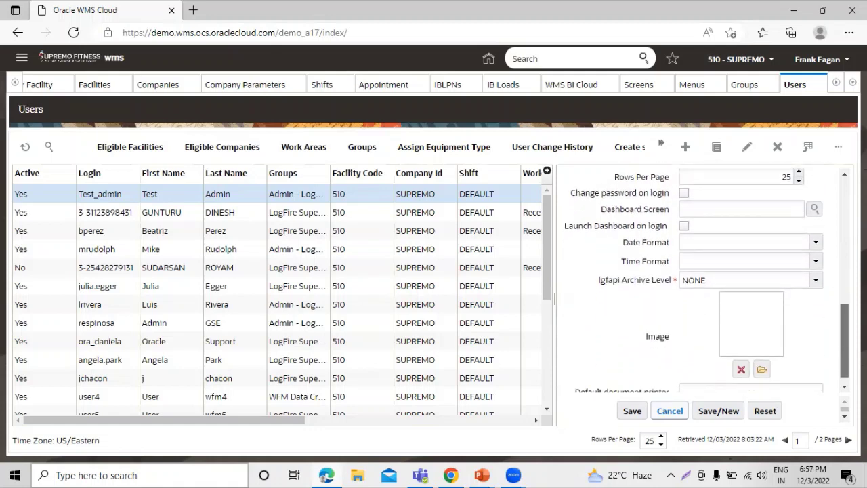
pyautogui.scroll(1, 704, 280)
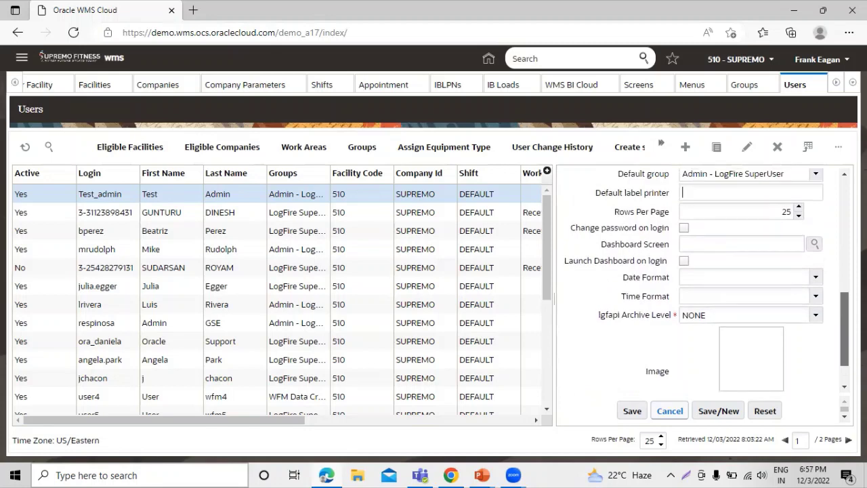
pyautogui.click(683, 227)
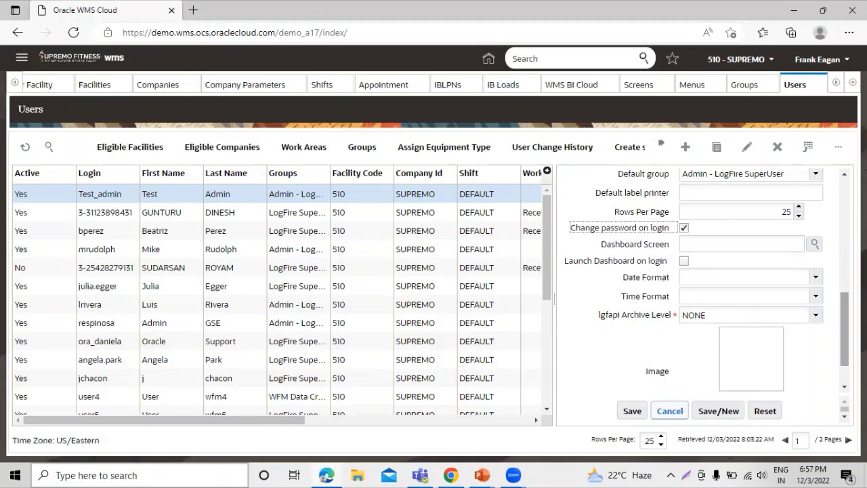
pyautogui.scroll(-2, 751, 345)
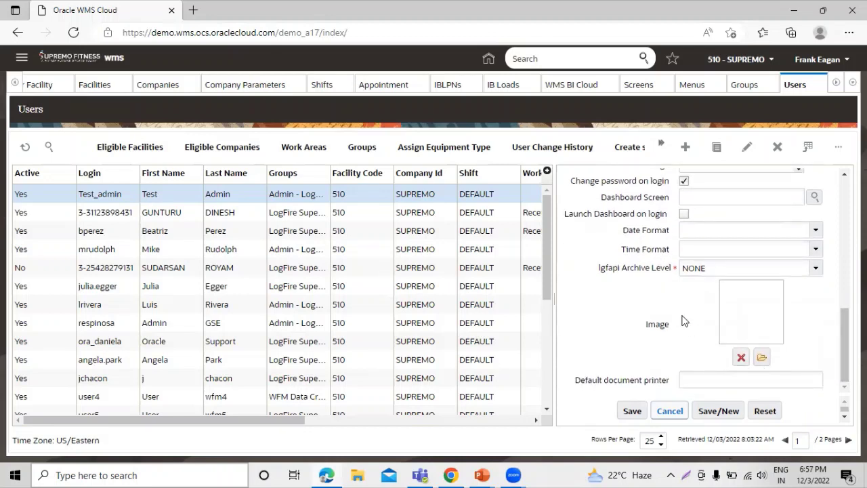
pyautogui.scroll(5, 663, 295)
pyautogui.scroll(8, 664, 294)
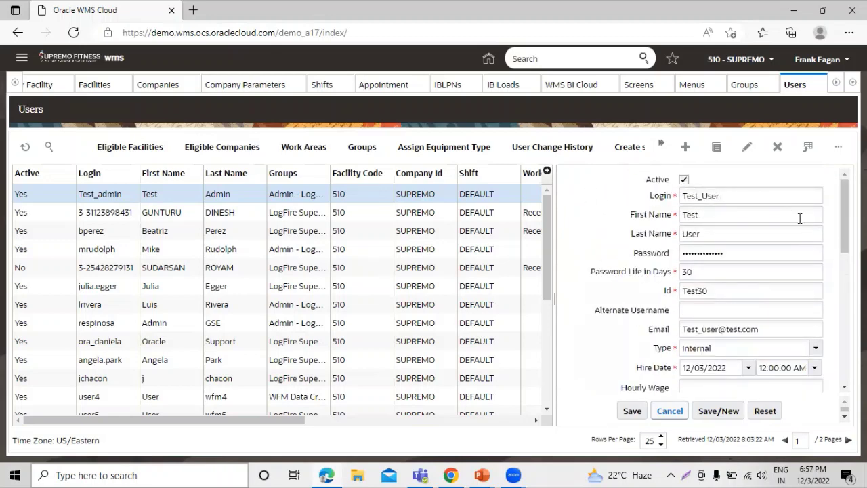
pyautogui.scroll(-6, 803, 223)
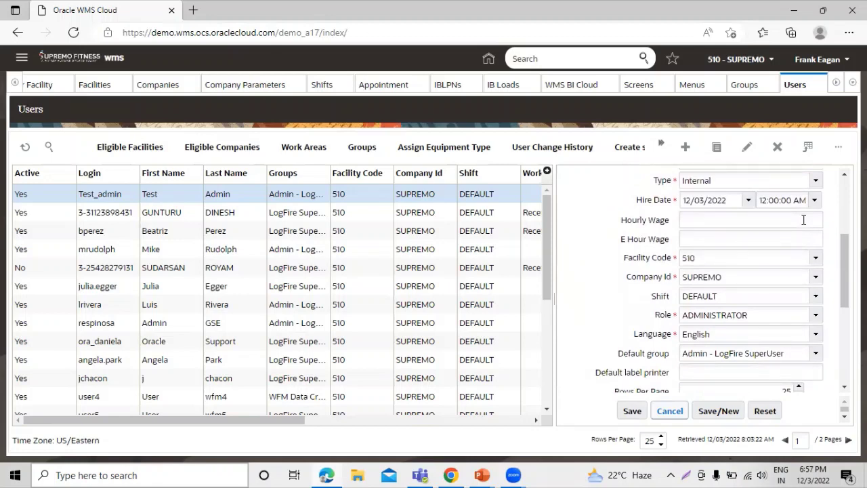
pyautogui.scroll(-5, 677, 250)
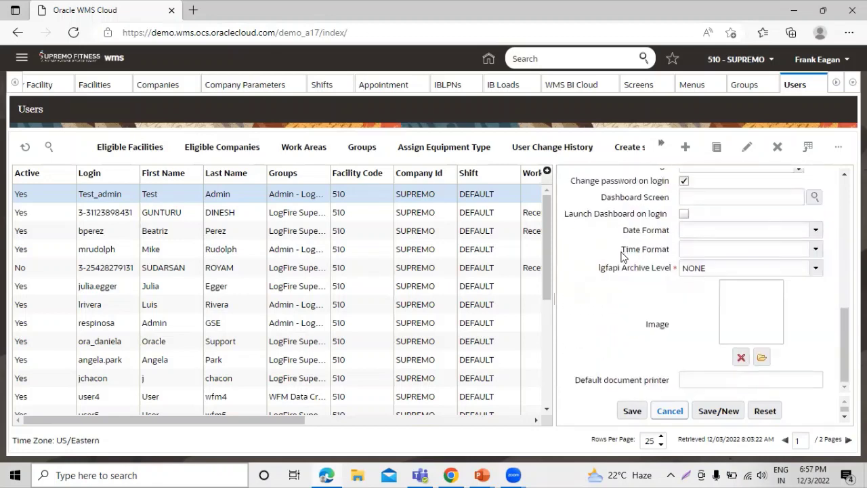
# Step: Save the new user, then review its saved details and close them without changes
pyautogui.click(632, 411)
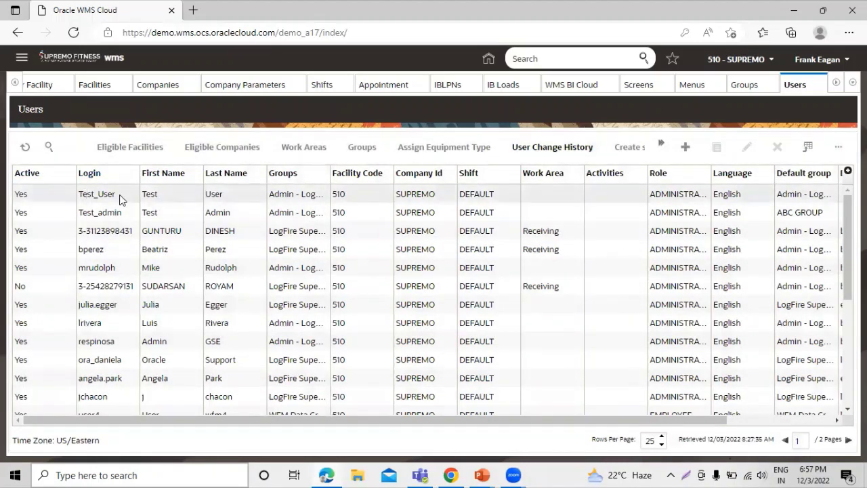
pyautogui.click(61, 193)
pyautogui.click(749, 148)
pyautogui.scroll(-5, 697, 213)
pyautogui.scroll(-3, 704, 220)
pyautogui.scroll(10, 710, 226)
pyautogui.click(697, 411)
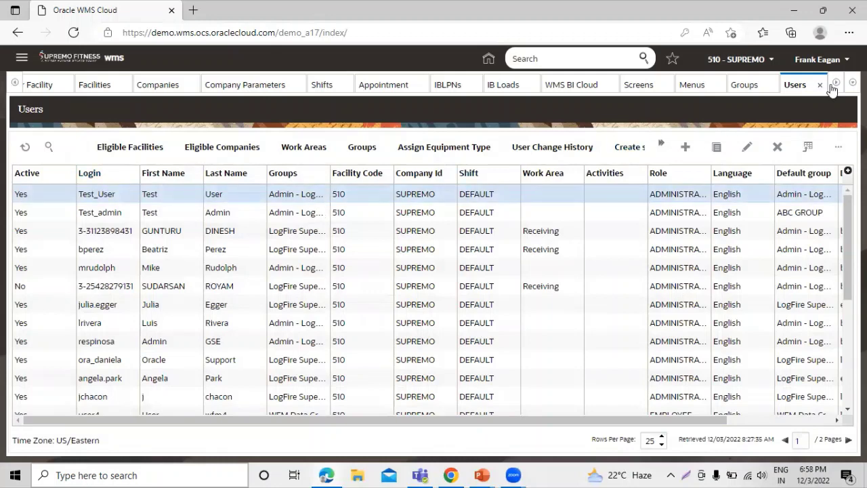
# Step: Log out of the current account and sign in as Test_User with the initial password
pyautogui.click(816, 59)
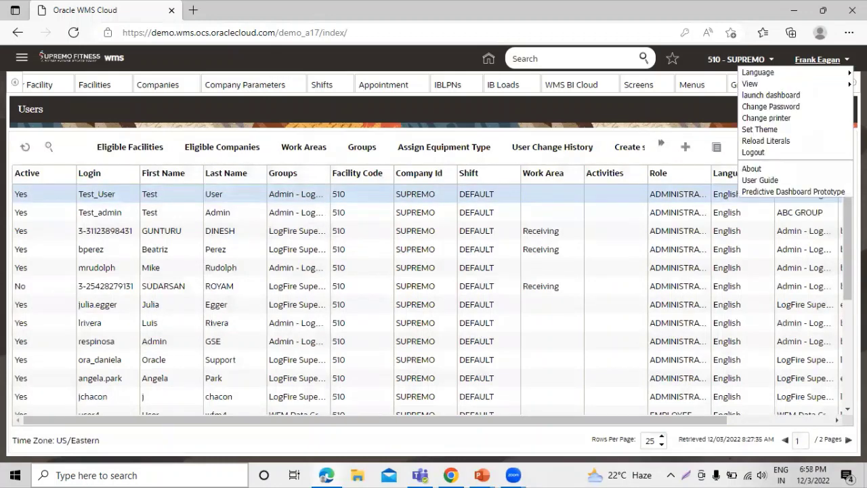
pyautogui.click(799, 150)
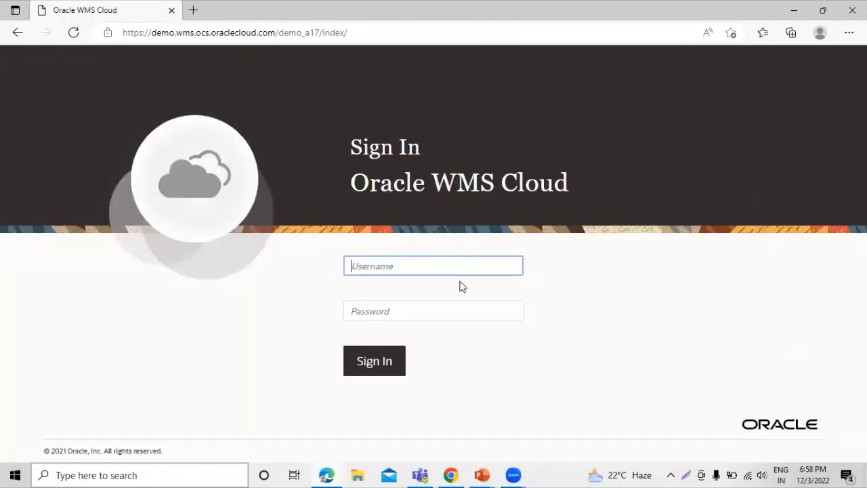
pyautogui.write('Tes')
pyautogui.write('t_User')
pyautogui.click(449, 314)
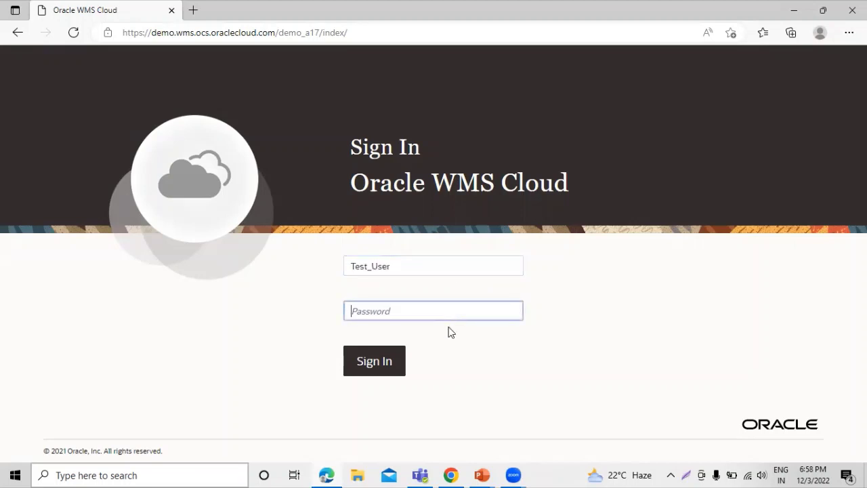
pyautogui.write('•••••••••••')
pyautogui.click(375, 368)
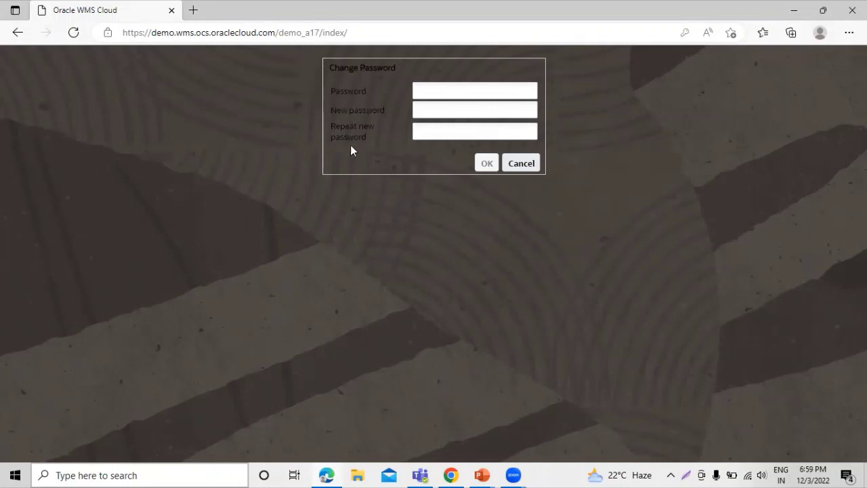
# Step: Enter the current password and the new password twice, submit, and dismiss the success alert
pyautogui.click(448, 92)
pyautogui.write('••••••••••')
pyautogui.click(449, 110)
pyautogui.write('••••••••')
pyautogui.click(445, 131)
pyautogui.write('••••••••••')
pyautogui.click(485, 163)
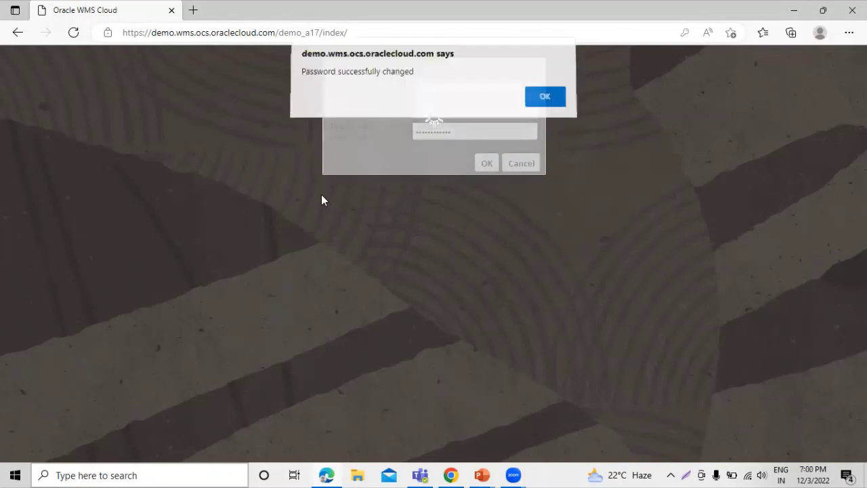
pyautogui.click(548, 101)
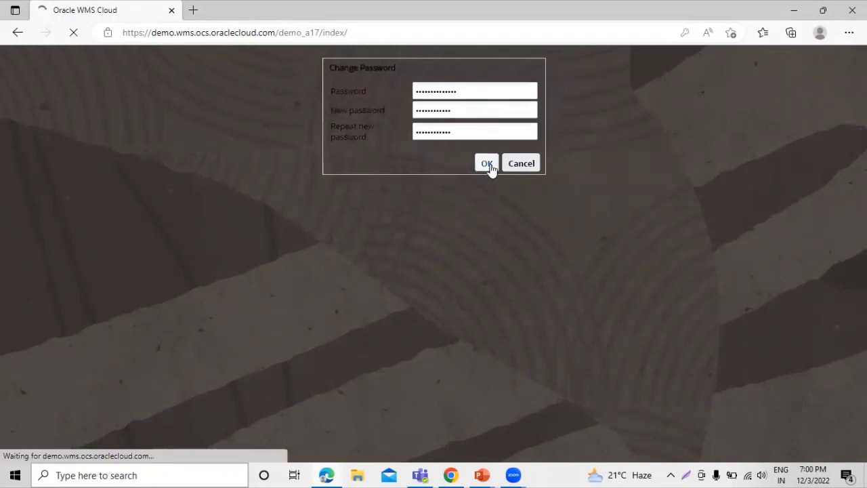
pyautogui.click(486, 165)
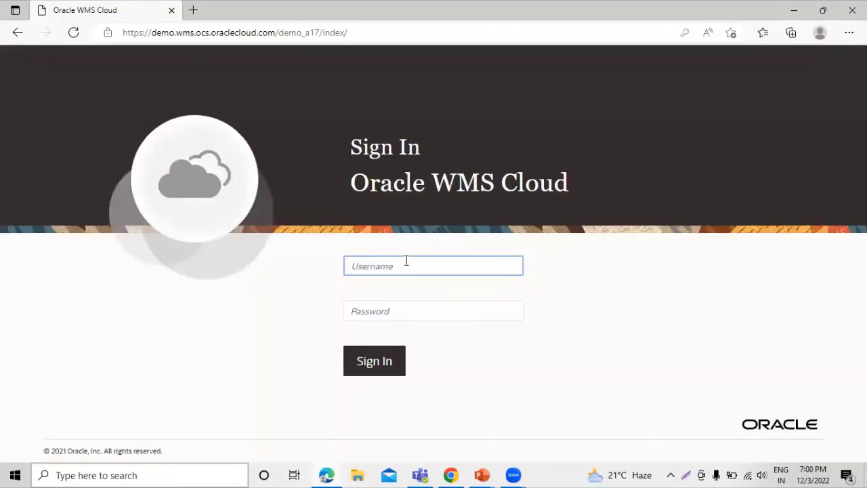
# Step: Sign in with username Test_User and the new password
pyautogui.write('Test')
pyautogui.write('_Uve')
pyautogui.write('er')
pyautogui.click(435, 312)
pyautogui.write('Test@1234567')
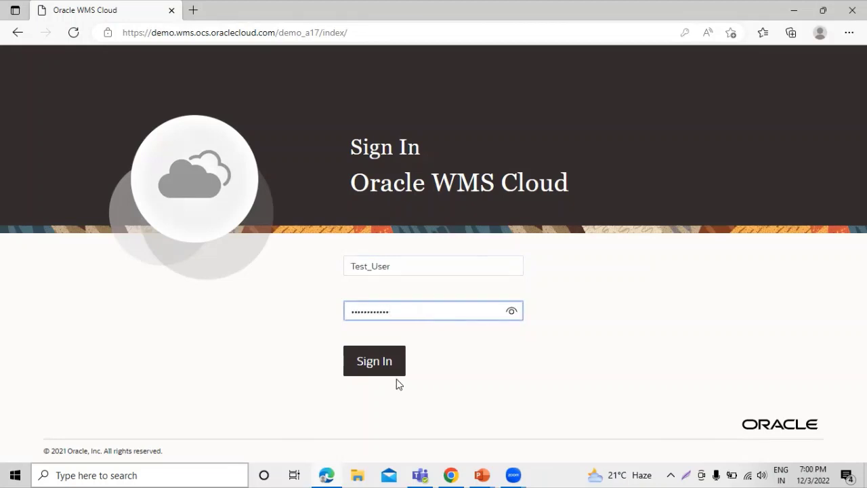
pyautogui.click(381, 359)
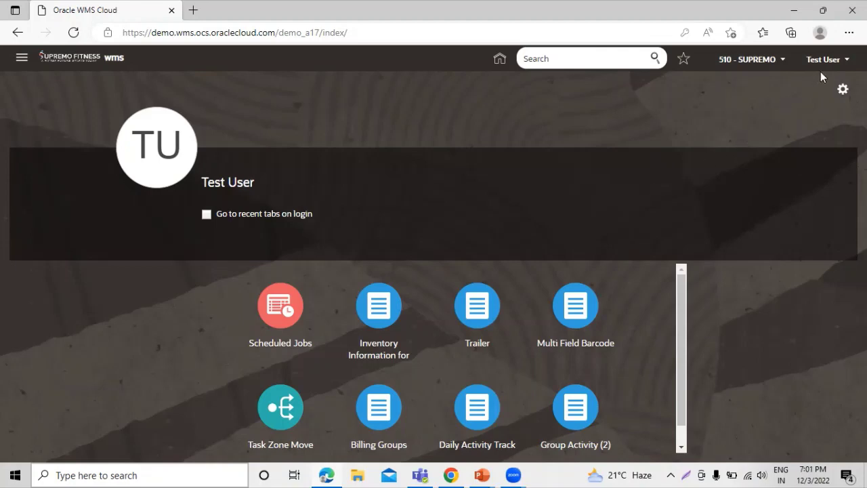
# Step: Browse the Test User menu, cancel Change Password, then open the 510 - SUPREMO switcher
pyautogui.click(843, 60)
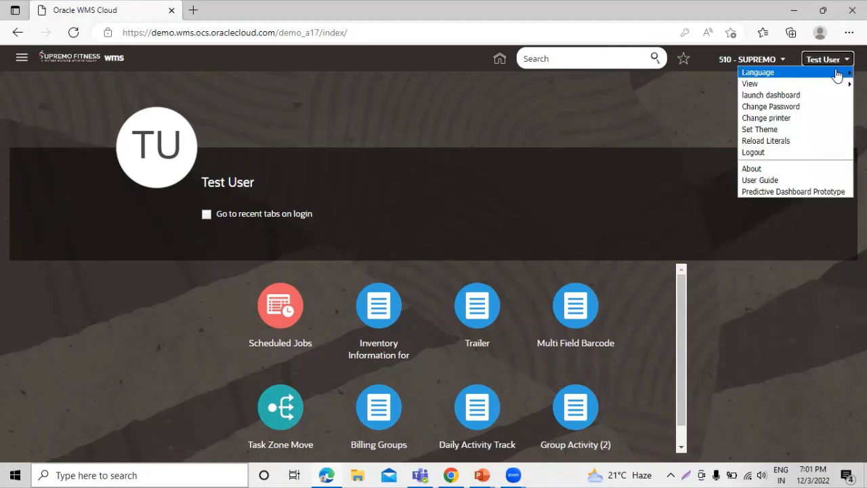
pyautogui.moveTo(838, 74)
pyautogui.moveTo(765, 84)
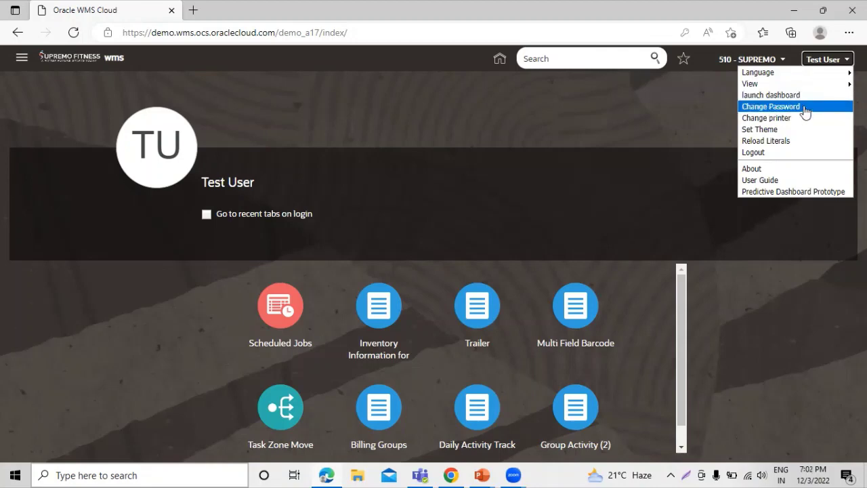
pyautogui.click(779, 107)
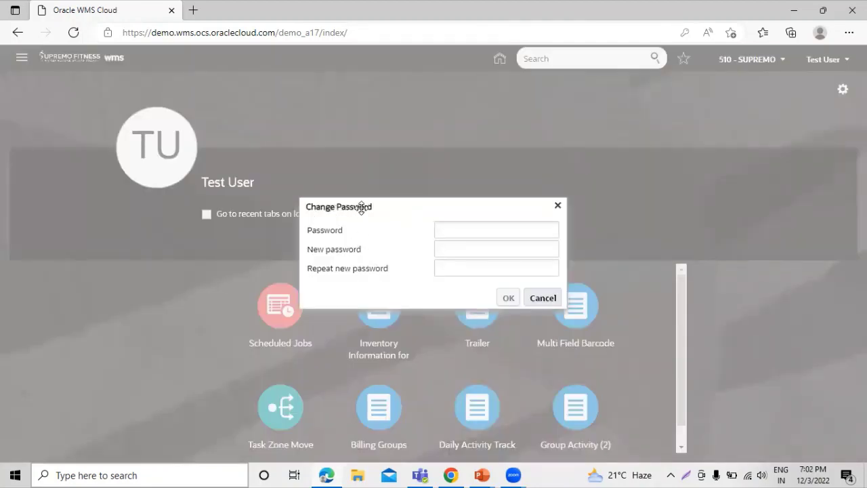
pyautogui.click(545, 299)
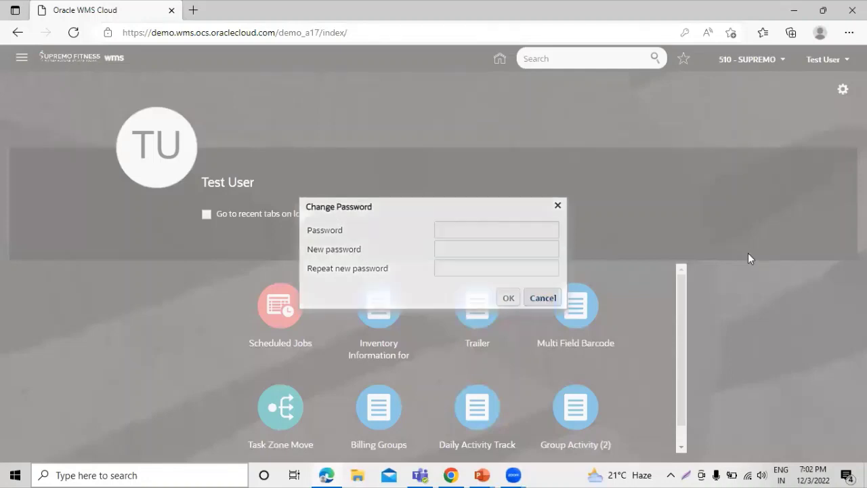
pyautogui.click(782, 59)
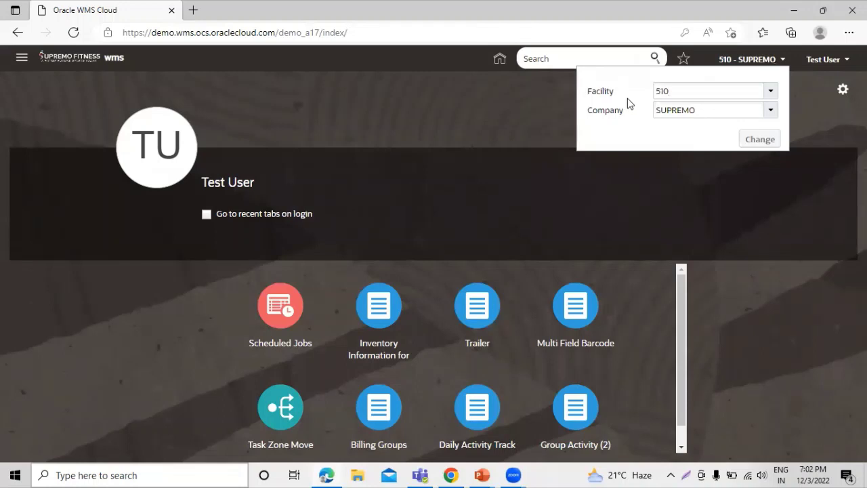
# Step: Check the Company and Facility lists without changing them, then close the switcher on 510 - SUPREMO
pyautogui.click(771, 111)
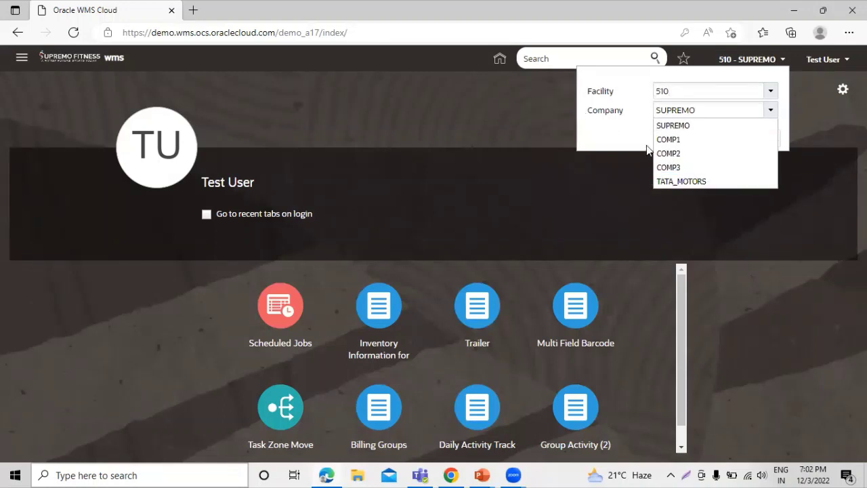
pyautogui.click(615, 140)
pyautogui.click(771, 92)
pyautogui.click(633, 132)
pyautogui.click(645, 178)
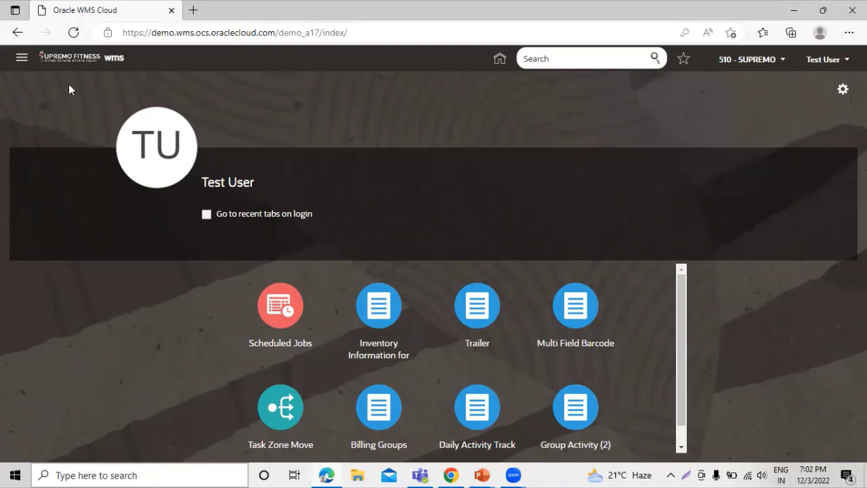
pyautogui.click(22, 56)
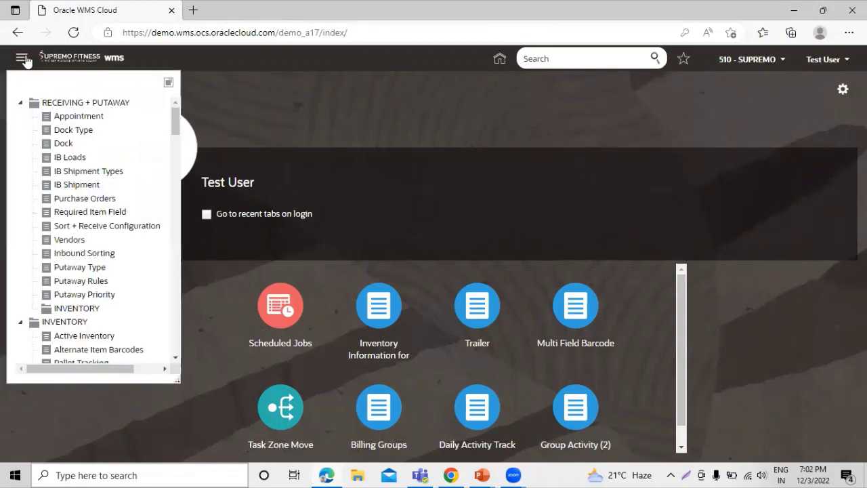
pyautogui.click(21, 103)
pyautogui.click(20, 118)
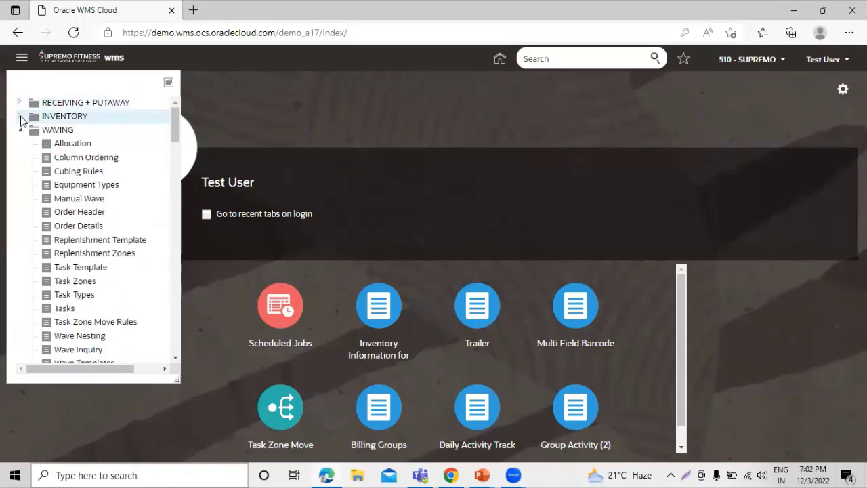
pyautogui.click(19, 129)
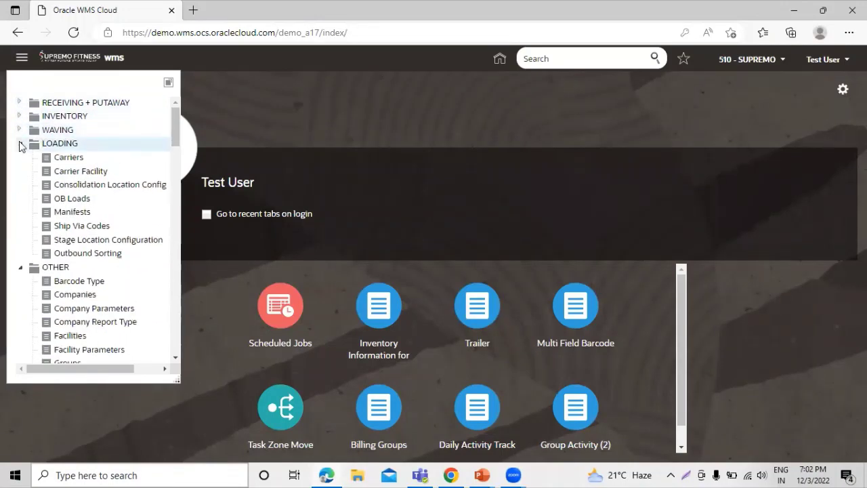
pyautogui.click(19, 143)
pyautogui.click(20, 158)
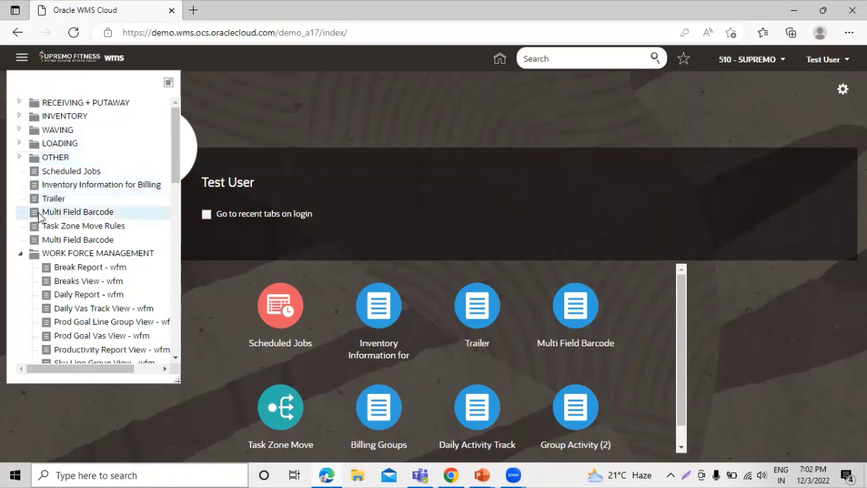
pyautogui.scroll(-3, 75, 211)
pyautogui.scroll(3, 95, 223)
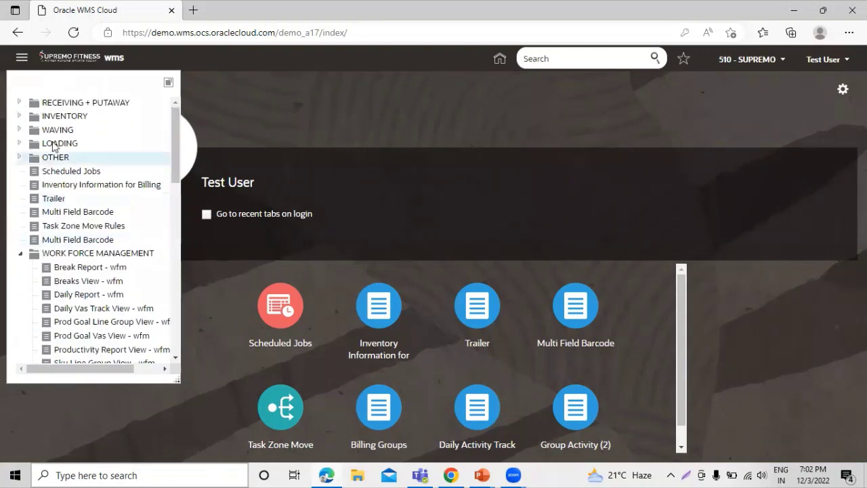
pyautogui.click(19, 117)
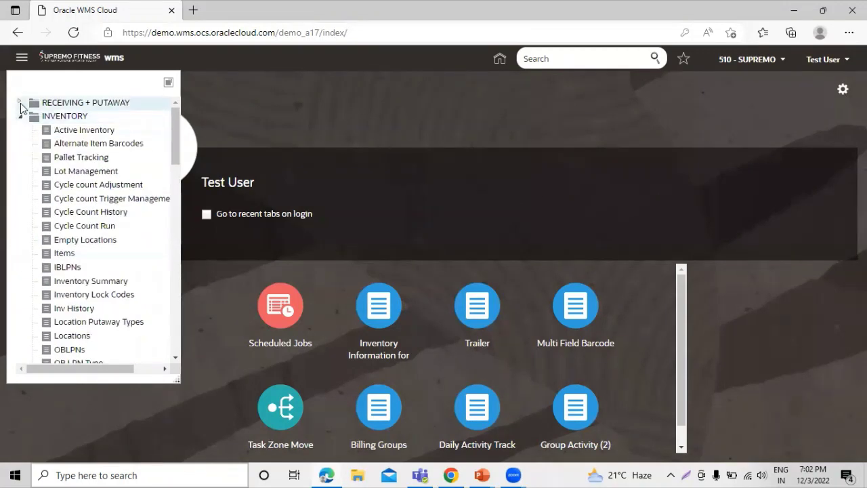
pyautogui.click(20, 103)
pyautogui.scroll(-3, 103, 170)
pyautogui.scroll(3, 106, 170)
pyautogui.scroll(-10, 106, 178)
pyautogui.scroll(-5, 39, 158)
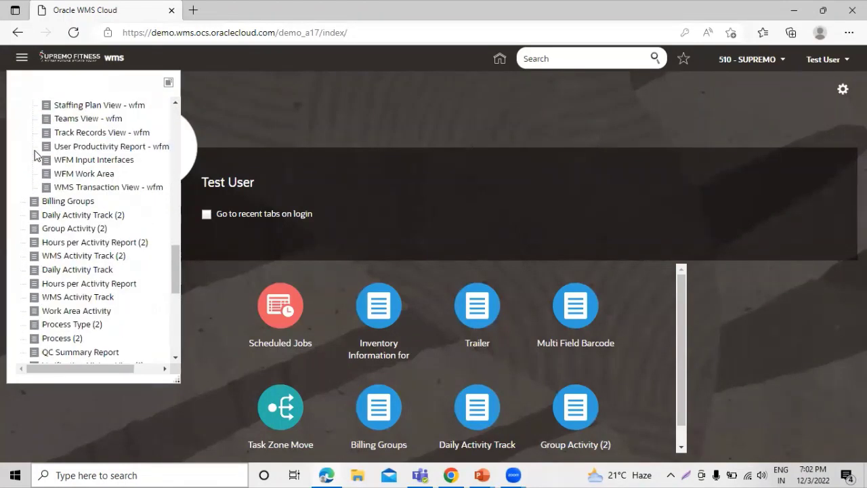
pyautogui.scroll(-4, 38, 159)
pyautogui.scroll(7, 48, 163)
pyautogui.scroll(10, 53, 168)
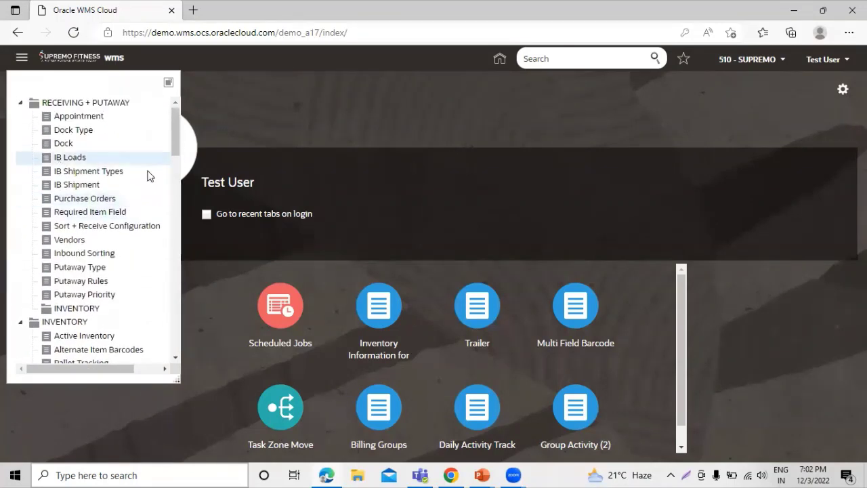
pyautogui.click(765, 305)
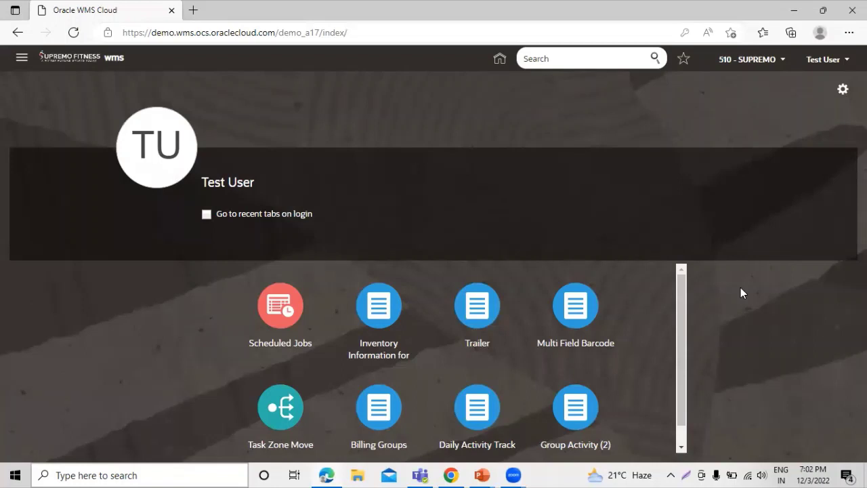